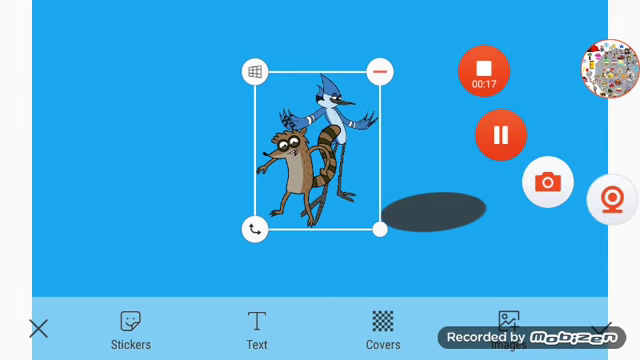
- Drag the man in a dark sweatshirt in from the left edge, beside the raccoon and bluejay
{"action": "mouse_move", "coordinate": [5, 150]}
{"action": "left_mouse_down"}
{"action": "mouse_move", "coordinate": [204, 148]}
{"action": "mouse_move", "coordinate": [210, 136]}
{"action": "left_mouse_up"}
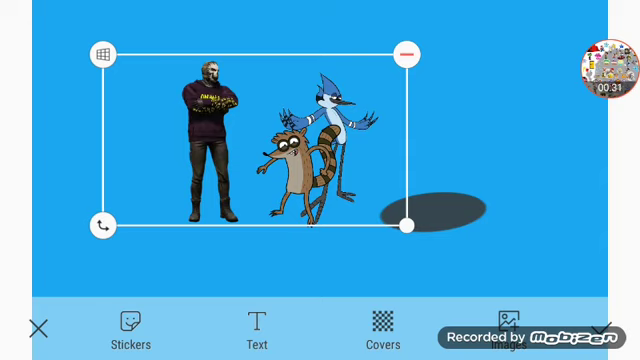
- Move the man over the cartoon characters, tilting and shrinking him, then straighten him
{"action": "left_click_drag", "start_coordinate": [210, 140], "coordinate": [350, 150]}
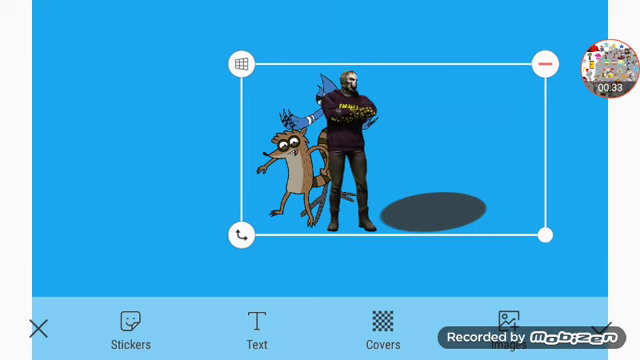
{"action": "mouse_move", "coordinate": [545, 235]}
{"action": "left_mouse_down"}
{"action": "mouse_move", "coordinate": [536, 217]}
{"action": "mouse_move", "coordinate": [526, 260]}
{"action": "mouse_move", "coordinate": [519, 255]}
{"action": "left_mouse_up"}
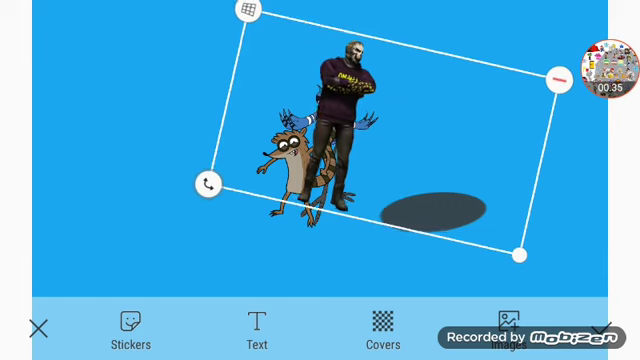
{"action": "left_click_drag", "start_coordinate": [345, 130], "coordinate": [374, 152]}
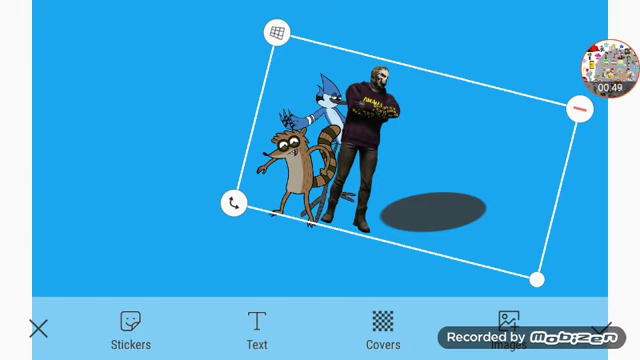
{"action": "mouse_move", "coordinate": [370, 150]}
{"action": "left_mouse_down"}
{"action": "mouse_move", "coordinate": [370, 158]}
{"action": "mouse_move", "coordinate": [404, 169]}
{"action": "left_mouse_up"}
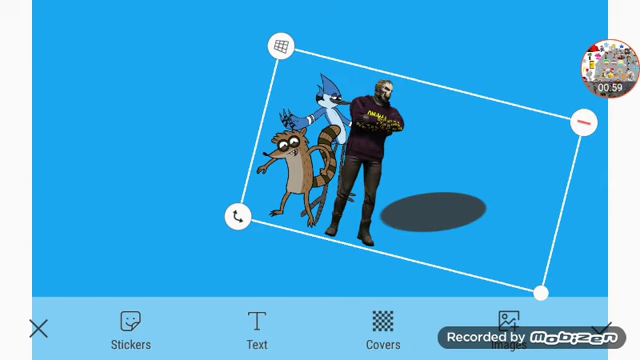
{"action": "left_click_drag", "start_coordinate": [238, 216], "coordinate": [258, 254]}
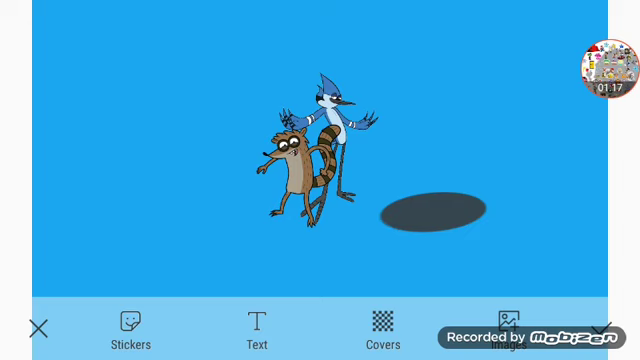
- Bring the sword-wielding pirate in over the characters, shrinking and tilting it slightly
{"action": "left_click", "coordinate": [610, 68]}
{"action": "mouse_move", "coordinate": [40, 120]}
{"action": "left_mouse_down"}
{"action": "mouse_move", "coordinate": [145, 118]}
{"action": "mouse_move", "coordinate": [353, 144]}
{"action": "left_mouse_up"}
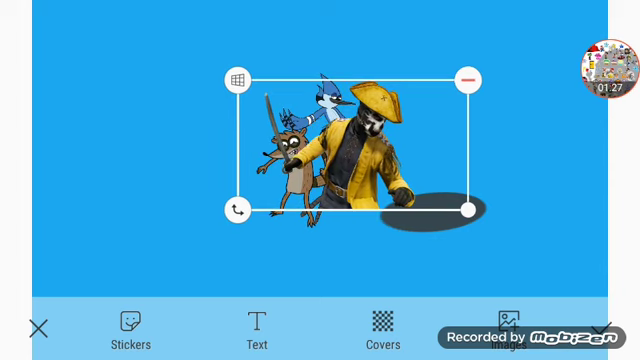
{"action": "left_click_drag", "start_coordinate": [469, 210], "coordinate": [455, 205]}
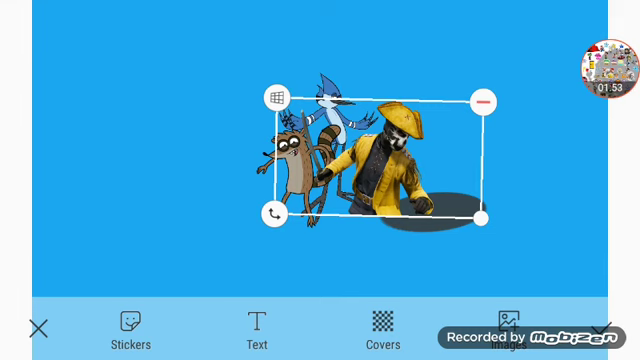
- Position the pirate at the upper left, fine-tuning it slightly right and left
{"action": "left_click_drag", "start_coordinate": [379, 158], "coordinate": [170, 141]}
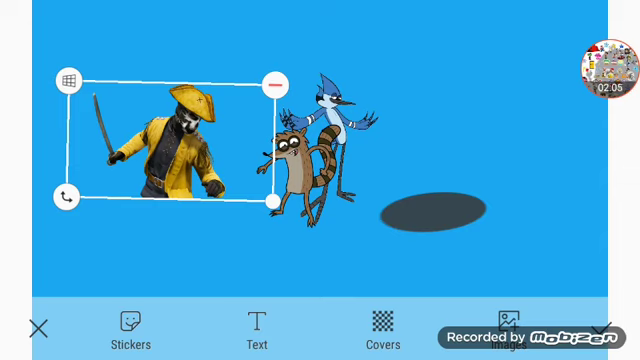
{"action": "left_click_drag", "start_coordinate": [170, 140], "coordinate": [177, 140]}
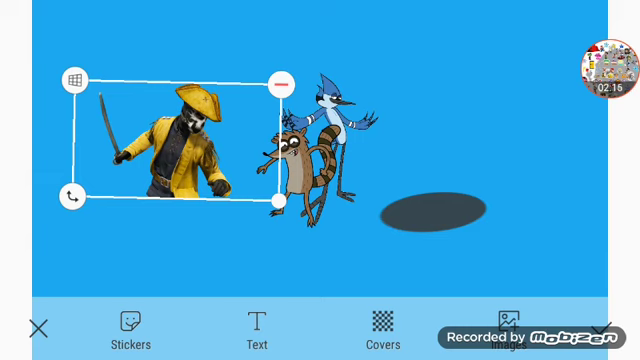
{"action": "left_click_drag", "start_coordinate": [177, 139], "coordinate": [157, 137]}
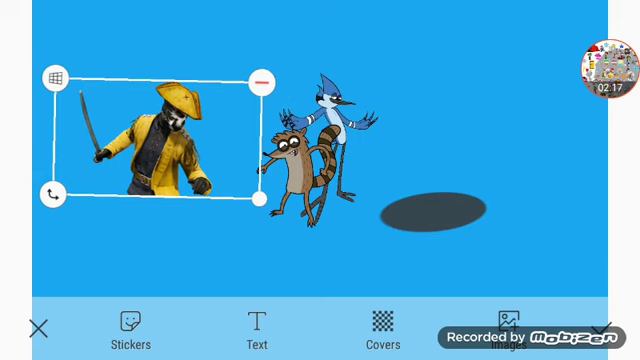
{"action": "left_click", "coordinate": [611, 68]}
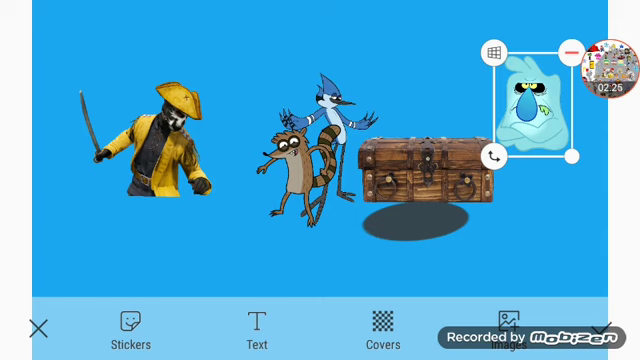
- Nudge the ghost slightly left and move the pirate onto the treasure chest
{"action": "left_click", "coordinate": [155, 140]}
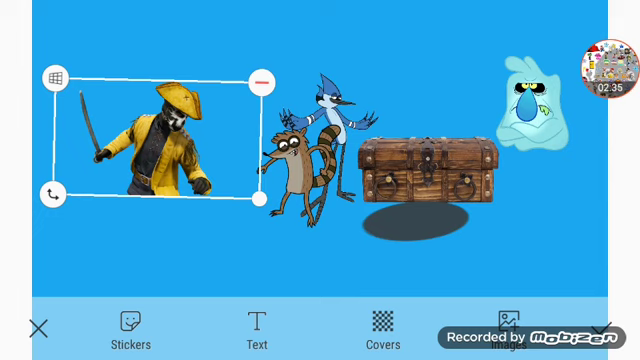
{"action": "left_click", "coordinate": [532, 105]}
{"action": "left_click_drag", "start_coordinate": [532, 105], "coordinate": [529, 104]}
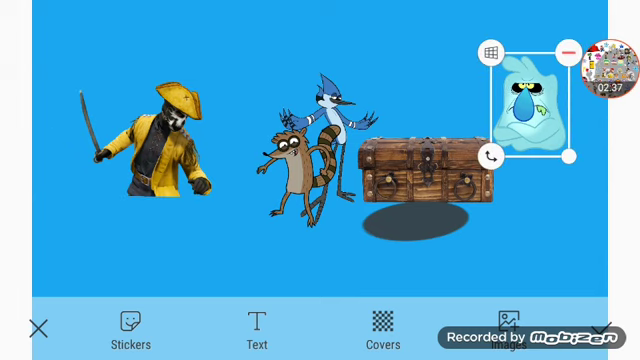
{"action": "left_click_drag", "start_coordinate": [150, 140], "coordinate": [226, 118]}
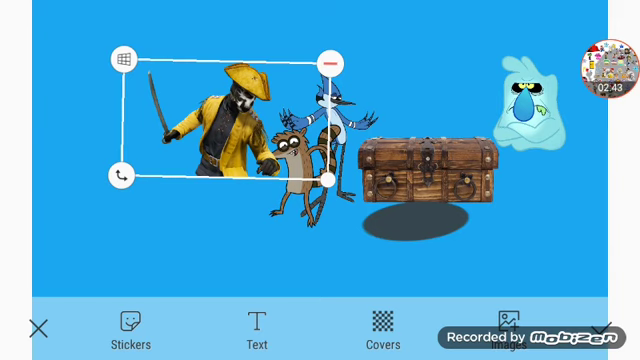
{"action": "mouse_move", "coordinate": [225, 119]}
{"action": "left_mouse_down"}
{"action": "mouse_move", "coordinate": [361, 151]}
{"action": "mouse_move", "coordinate": [376, 135]}
{"action": "mouse_move", "coordinate": [364, 137]}
{"action": "left_mouse_up"}
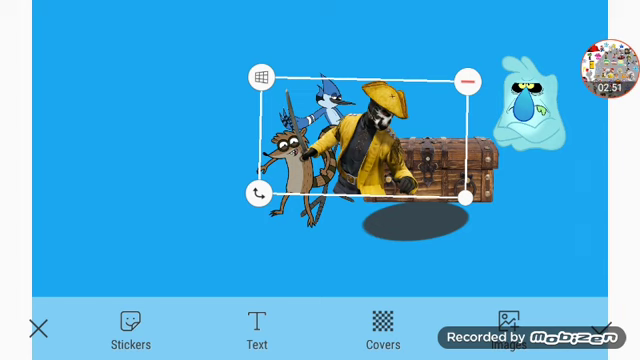
- Move the pirate to the left side, enlarge it slightly and rotate it back to level
{"action": "mouse_move", "coordinate": [465, 197]}
{"action": "left_mouse_down"}
{"action": "mouse_move", "coordinate": [453, 179]}
{"action": "mouse_move", "coordinate": [461, 178]}
{"action": "left_mouse_up"}
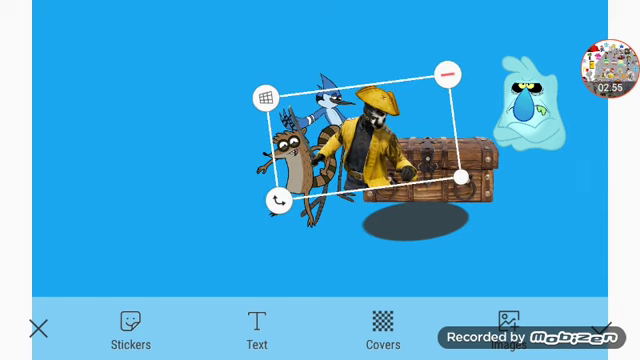
{"action": "mouse_move", "coordinate": [363, 140]}
{"action": "left_mouse_down"}
{"action": "mouse_move", "coordinate": [169, 144]}
{"action": "mouse_move", "coordinate": [161, 136]}
{"action": "left_mouse_up"}
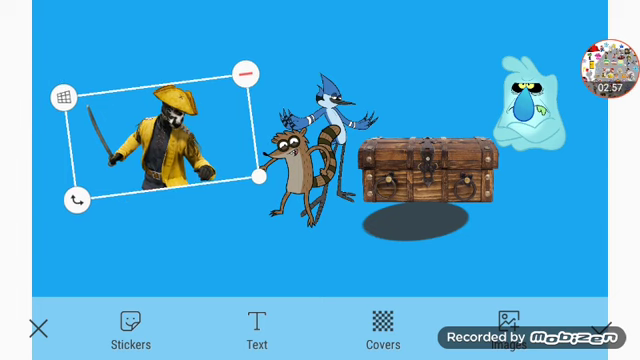
{"action": "left_click_drag", "start_coordinate": [259, 176], "coordinate": [277, 184]}
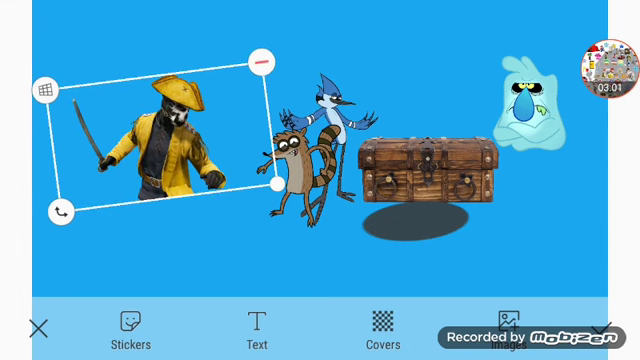
{"action": "left_click", "coordinate": [45, 90]}
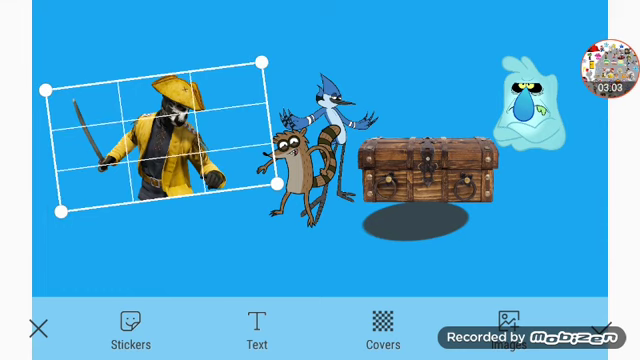
{"action": "left_click_drag", "start_coordinate": [277, 185], "coordinate": [277, 211]}
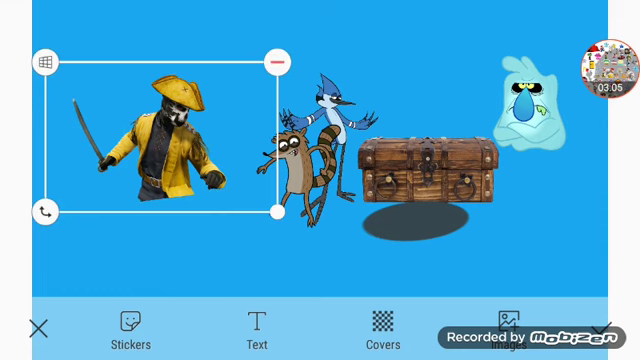
{"action": "left_click", "coordinate": [527, 105]}
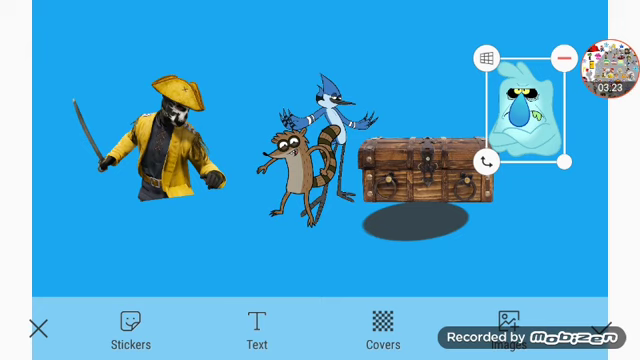
{"action": "left_click", "coordinate": [262, 55]}
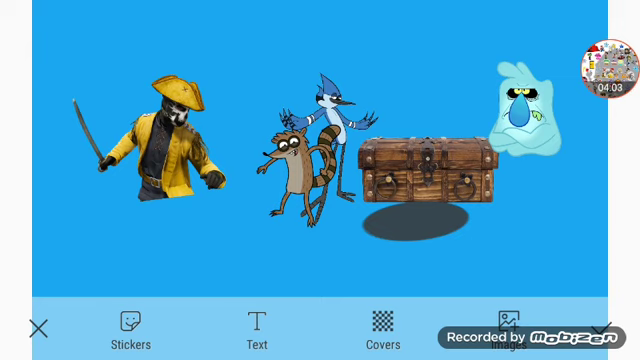
{"action": "left_click", "coordinate": [160, 140]}
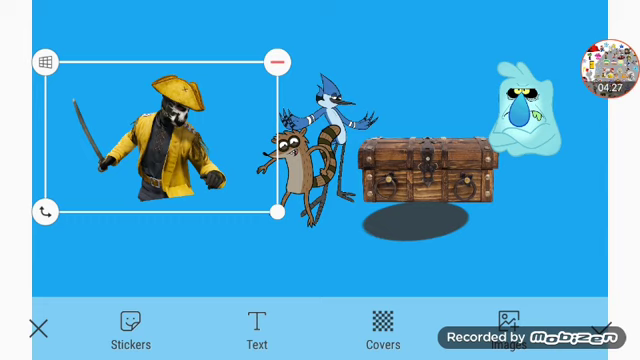
- Nudge the pirate slightly right and move the ghost closer to the right edge
{"action": "left_click", "coordinate": [524, 108]}
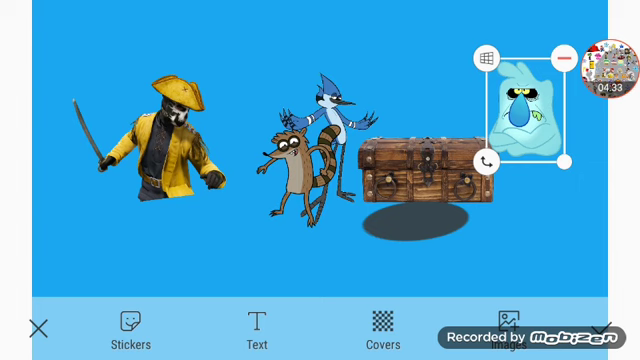
{"action": "left_click", "coordinate": [160, 137]}
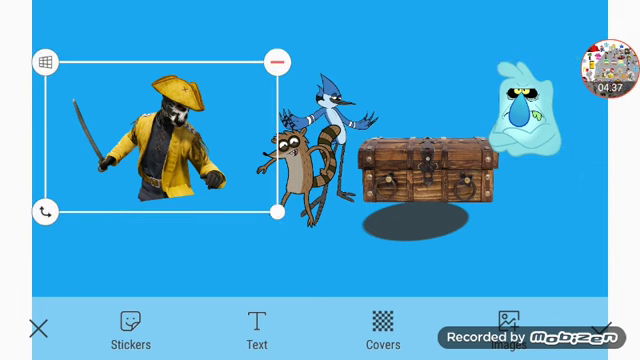
{"action": "left_click_drag", "start_coordinate": [160, 135], "coordinate": [166, 135]}
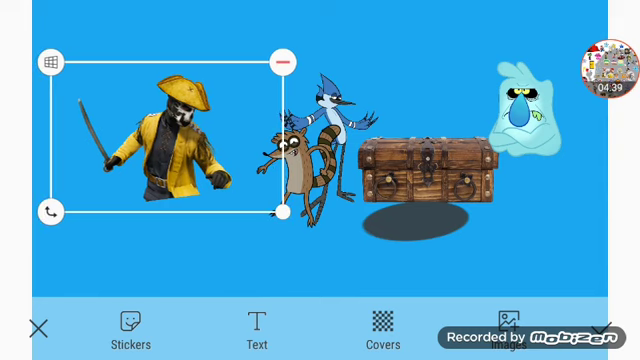
{"action": "left_click_drag", "start_coordinate": [160, 135], "coordinate": [168, 135]}
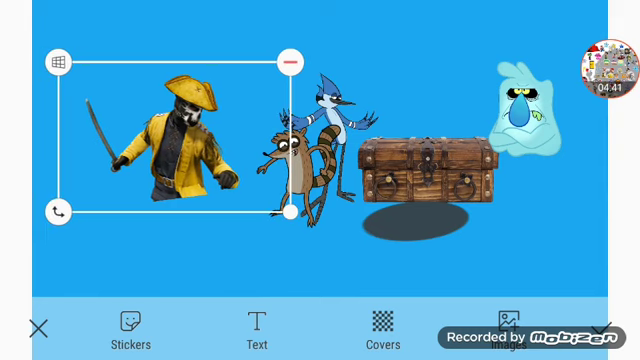
{"action": "left_click", "coordinate": [525, 110]}
{"action": "mouse_move", "coordinate": [525, 112]}
{"action": "left_mouse_down"}
{"action": "mouse_move", "coordinate": [410, 132]}
{"action": "mouse_move", "coordinate": [458, 148]}
{"action": "mouse_move", "coordinate": [422, 119]}
{"action": "mouse_move", "coordinate": [378, 109]}
{"action": "mouse_move", "coordinate": [340, 144]}
{"action": "mouse_move", "coordinate": [243, 96]}
{"action": "mouse_move", "coordinate": [238, 169]}
{"action": "mouse_move", "coordinate": [511, 126]}
{"action": "mouse_move", "coordinate": [560, 106]}
{"action": "mouse_move", "coordinate": [551, 102]}
{"action": "left_mouse_up"}
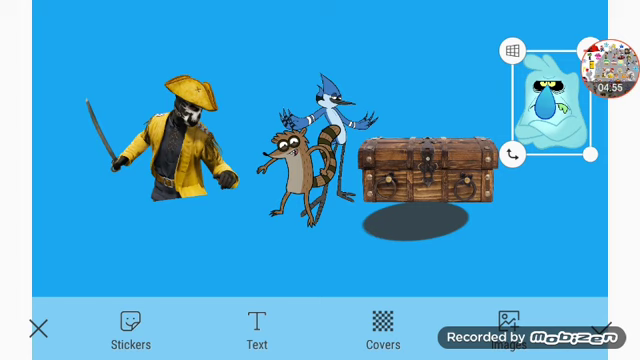
{"action": "left_click", "coordinate": [175, 140]}
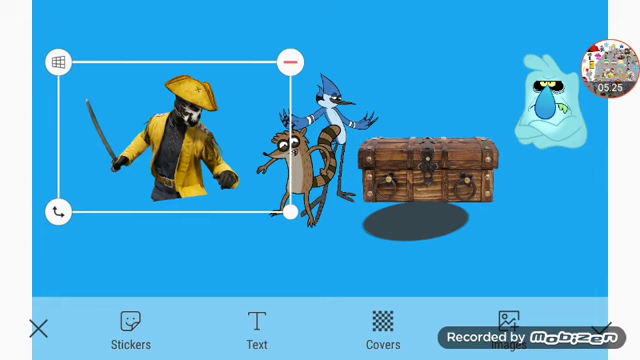
{"action": "left_click_drag", "start_coordinate": [170, 140], "coordinate": [149, 137]}
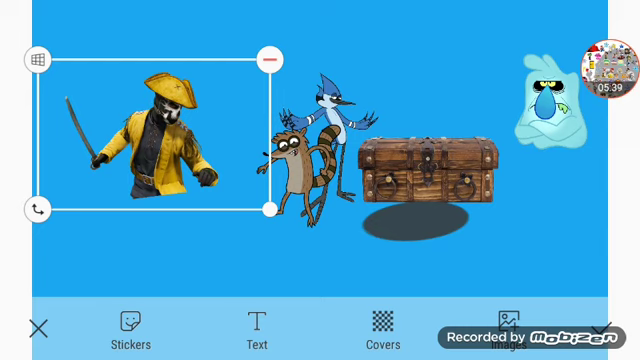
- Slide the pirate to the left edge and delete it with its red minus button
{"action": "mouse_move", "coordinate": [153, 135]}
{"action": "left_mouse_down"}
{"action": "mouse_move", "coordinate": [36, 136]}
{"action": "mouse_move", "coordinate": [36, 130]}
{"action": "left_mouse_up"}
{"action": "left_click", "coordinate": [149, 54]}
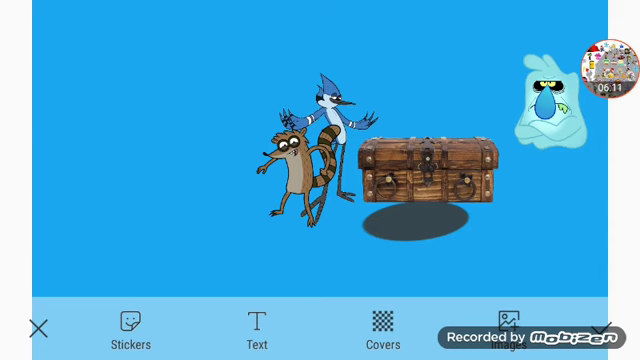
- Slide the raccoon-and-bluejay sticker to the left edge and delete it
{"action": "left_click", "coordinate": [610, 68]}
{"action": "mouse_move", "coordinate": [315, 150]}
{"action": "left_mouse_down"}
{"action": "mouse_move", "coordinate": [308, 111]}
{"action": "mouse_move", "coordinate": [308, 130]}
{"action": "mouse_move", "coordinate": [33, 134]}
{"action": "left_mouse_up"}
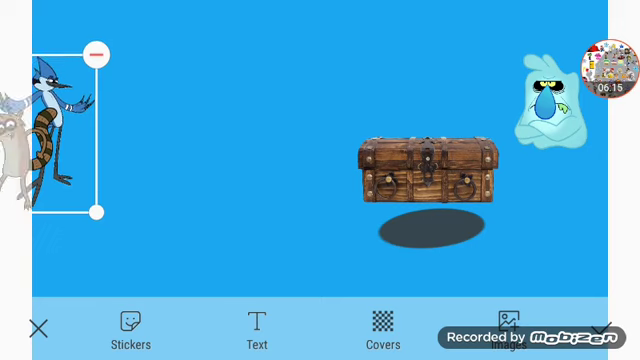
{"action": "left_click", "coordinate": [96, 54]}
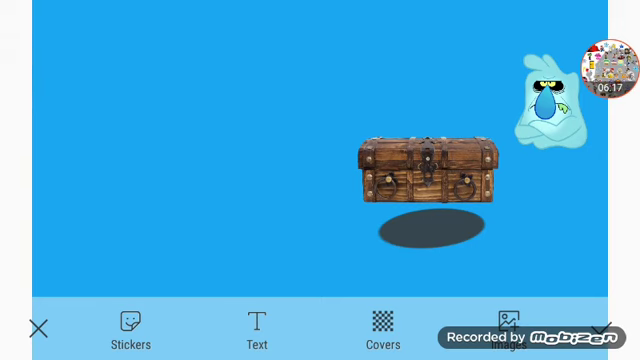